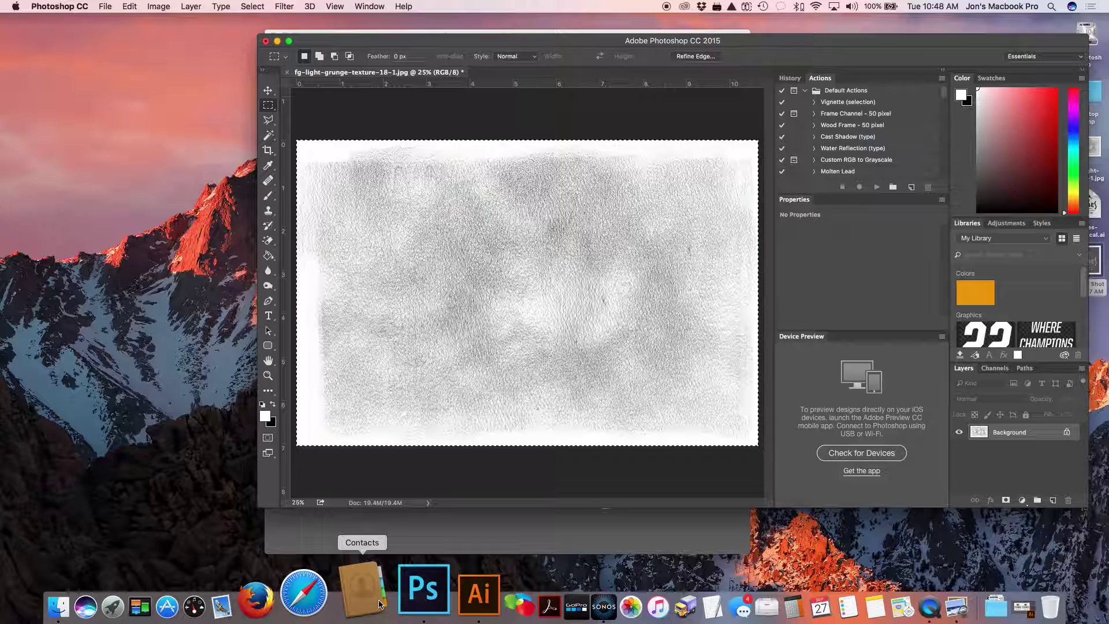
Select all of fg-light-grunge-texture-18-1.jpg in Photoshop and copy it to the clipboard.
key(super+d)
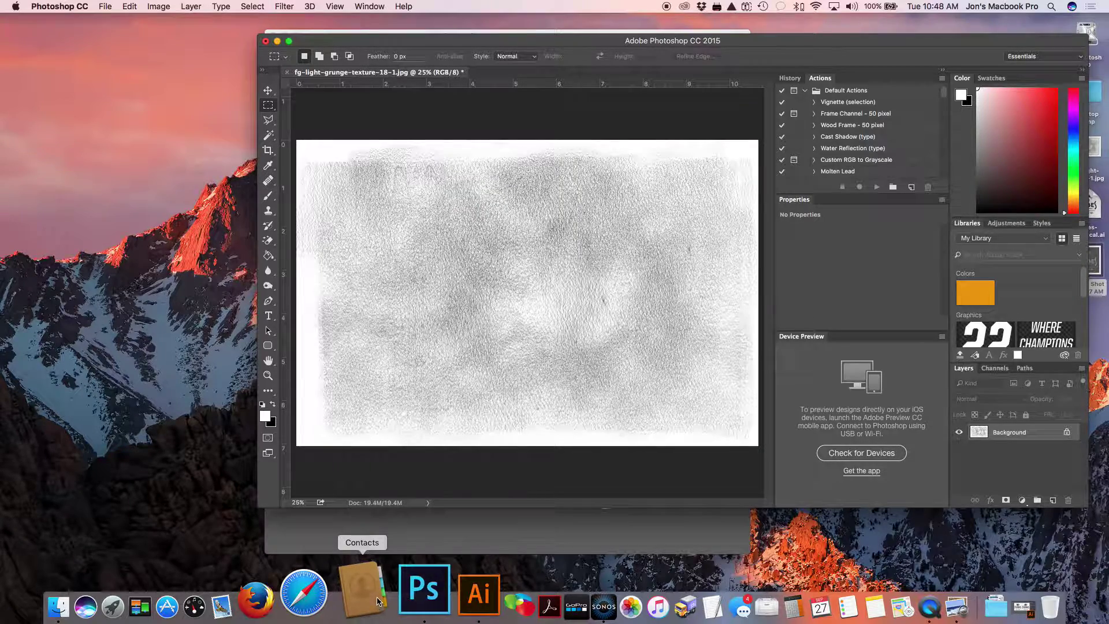
click(255, 3)
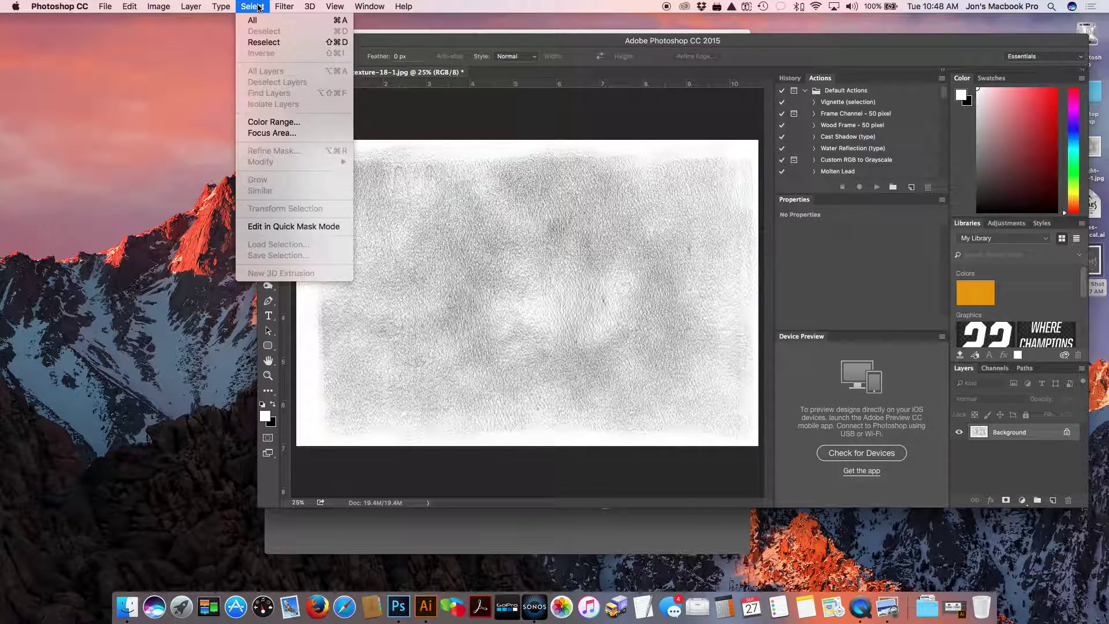
click(258, 21)
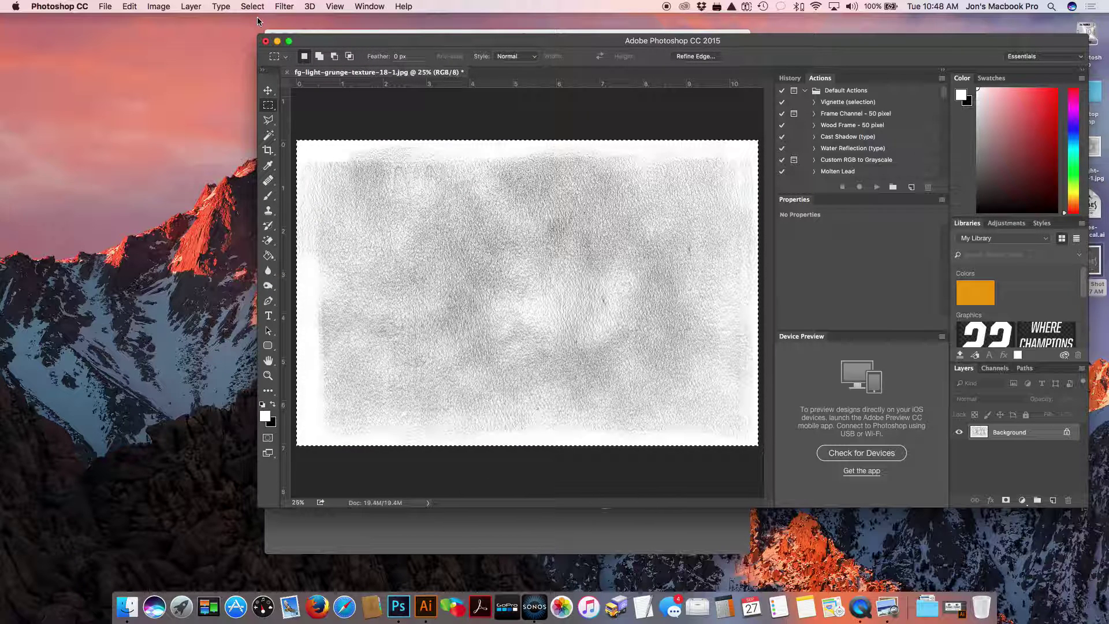
click(132, 6)
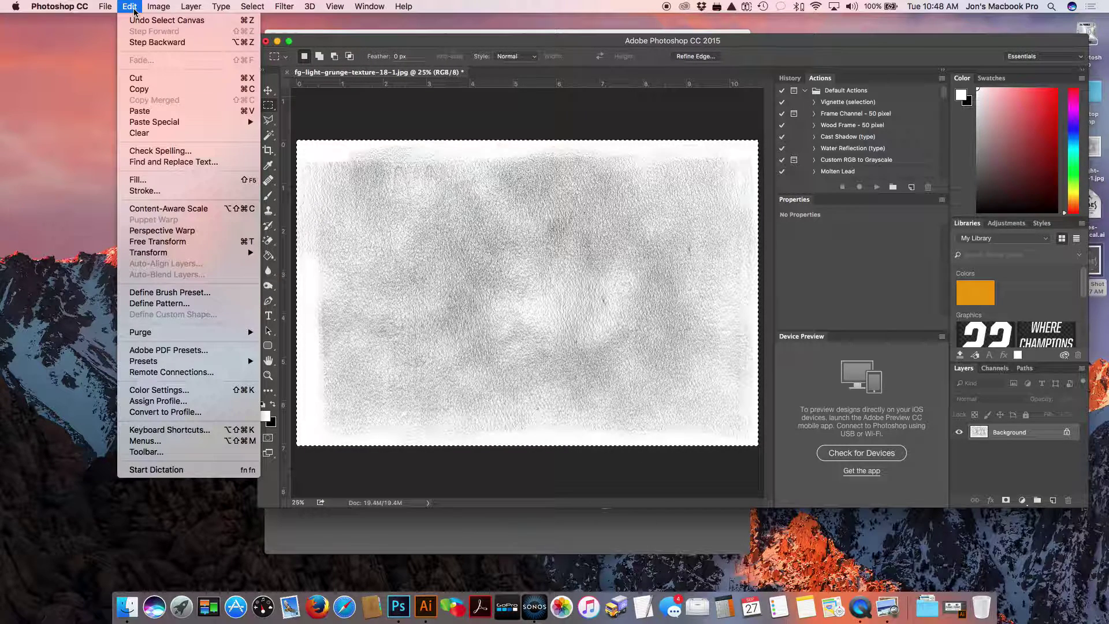
click(148, 92)
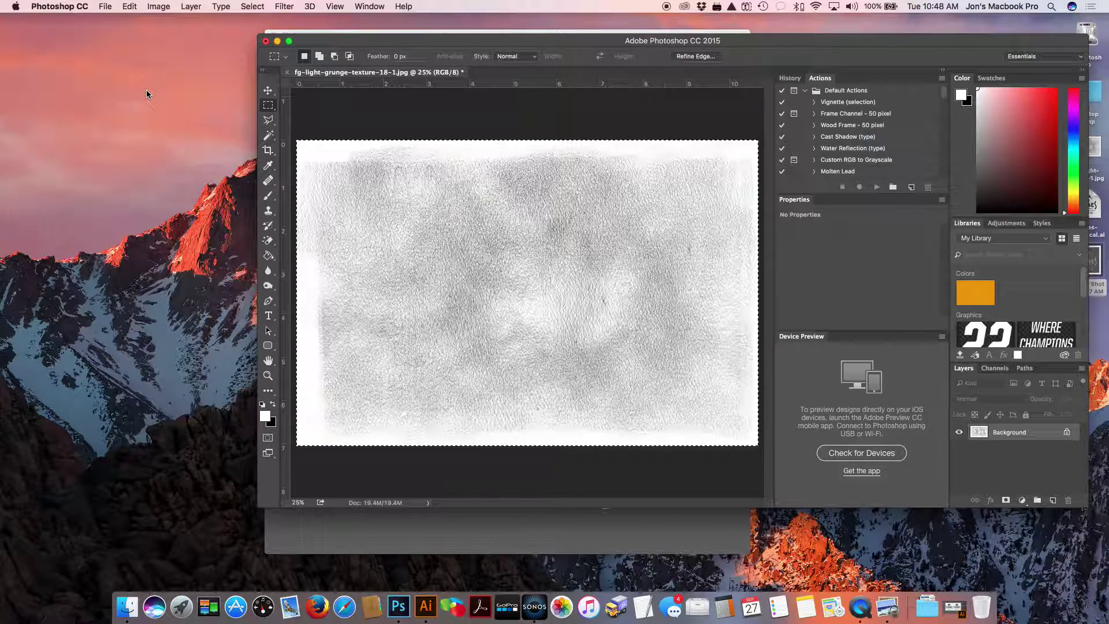
Paste the texture into forbes-mechanical.ai, scale it to about 28.85 × 19.08 in, and place it over the left logo.
click(418, 598)
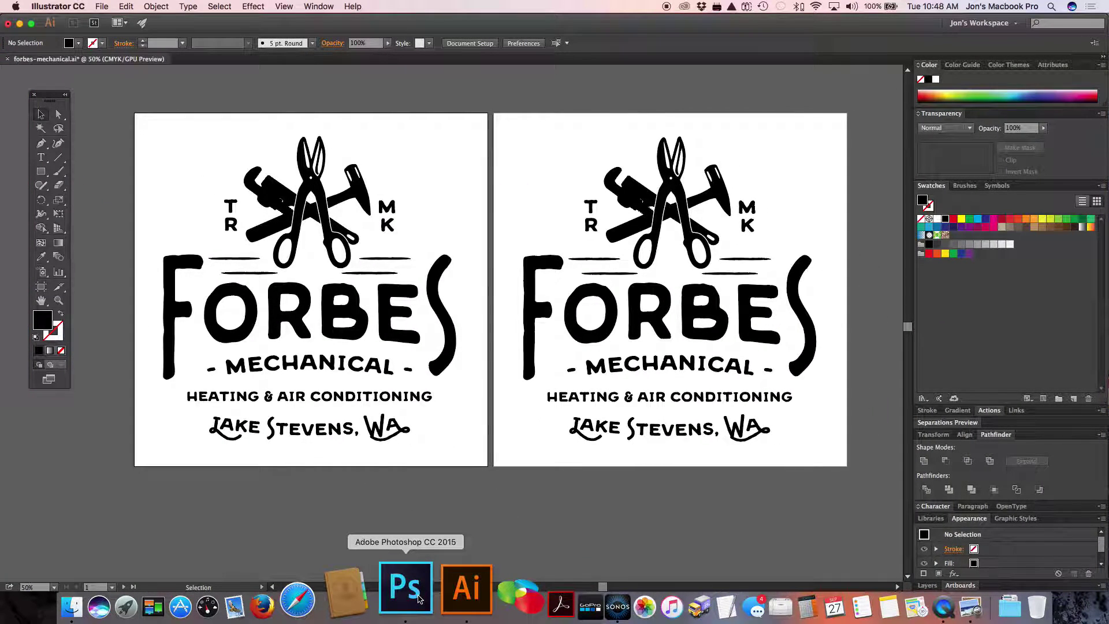
key(super+y)
key(super+y)
scroll(418, 456, left, 5)
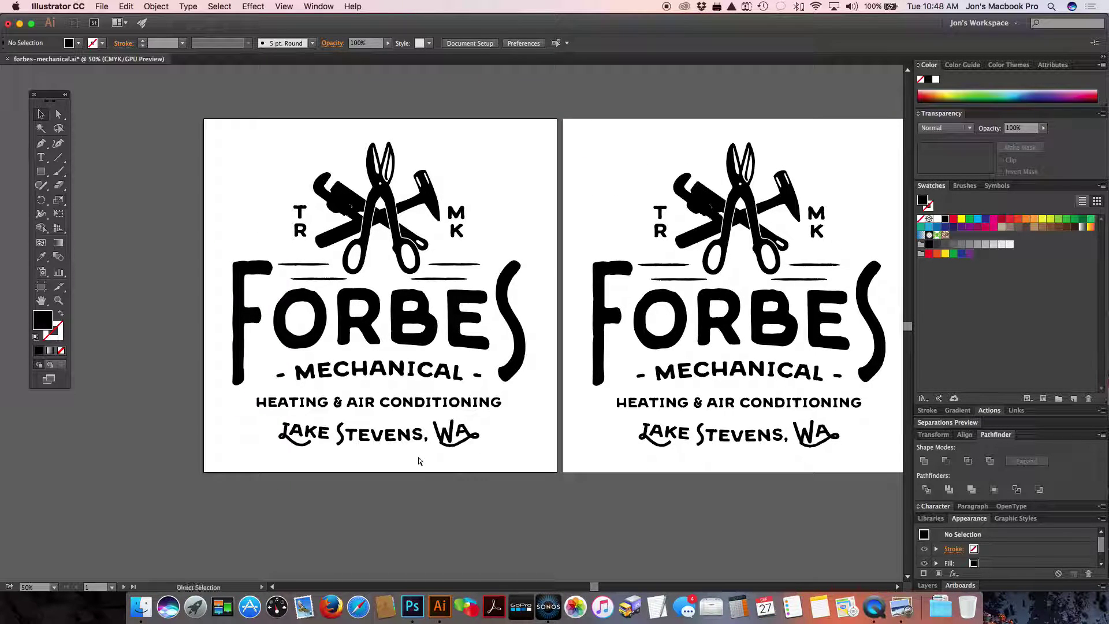
key(super+v)
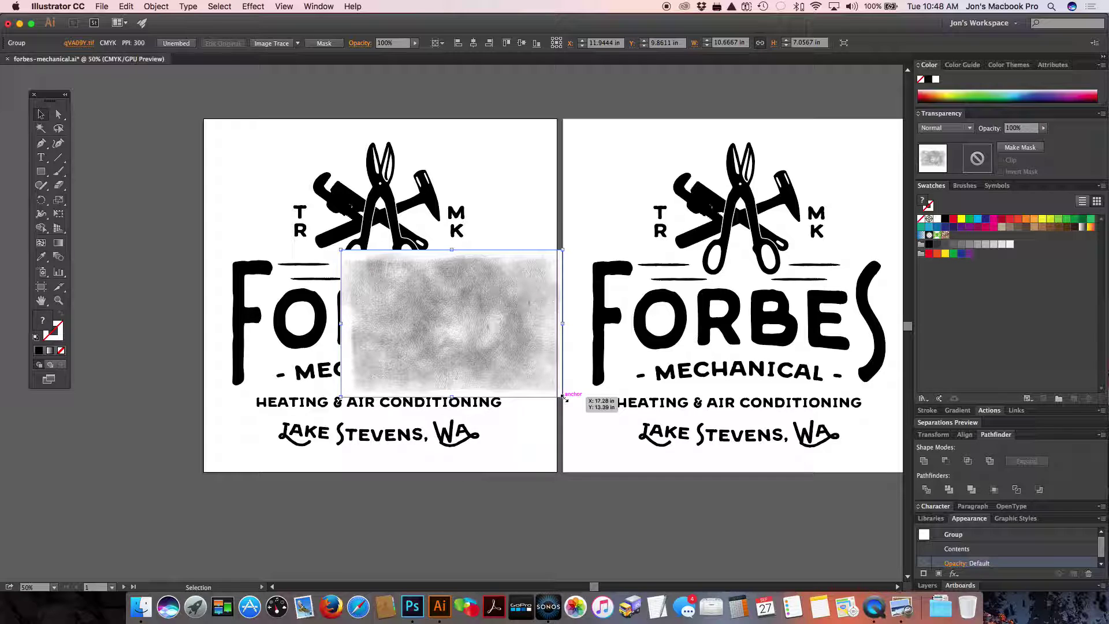
click(564, 397)
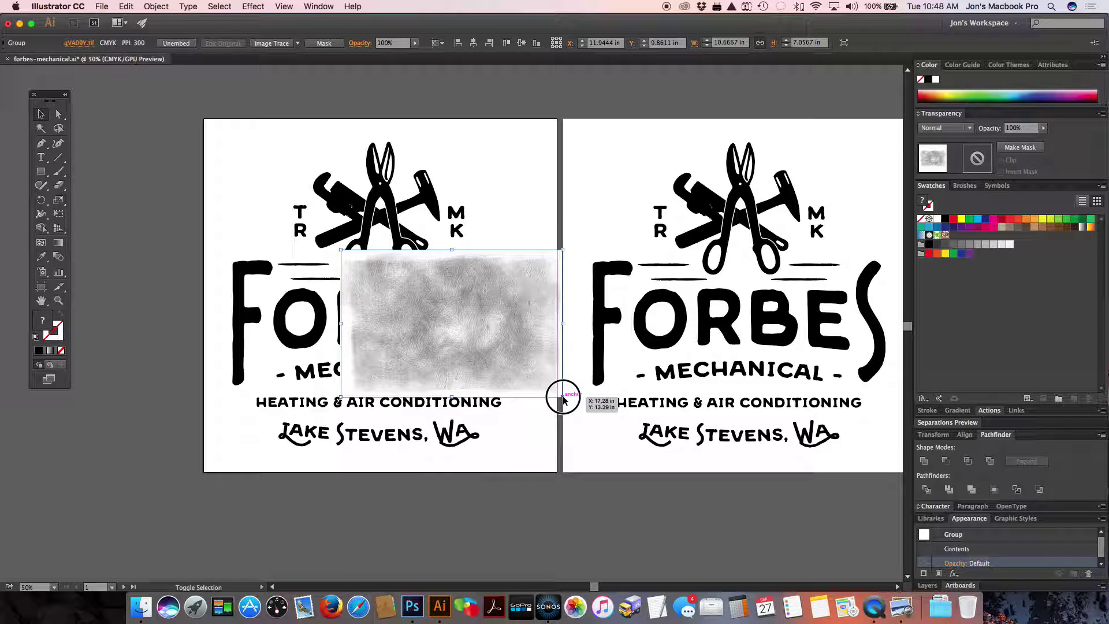
drag(564, 397, 757, 525)
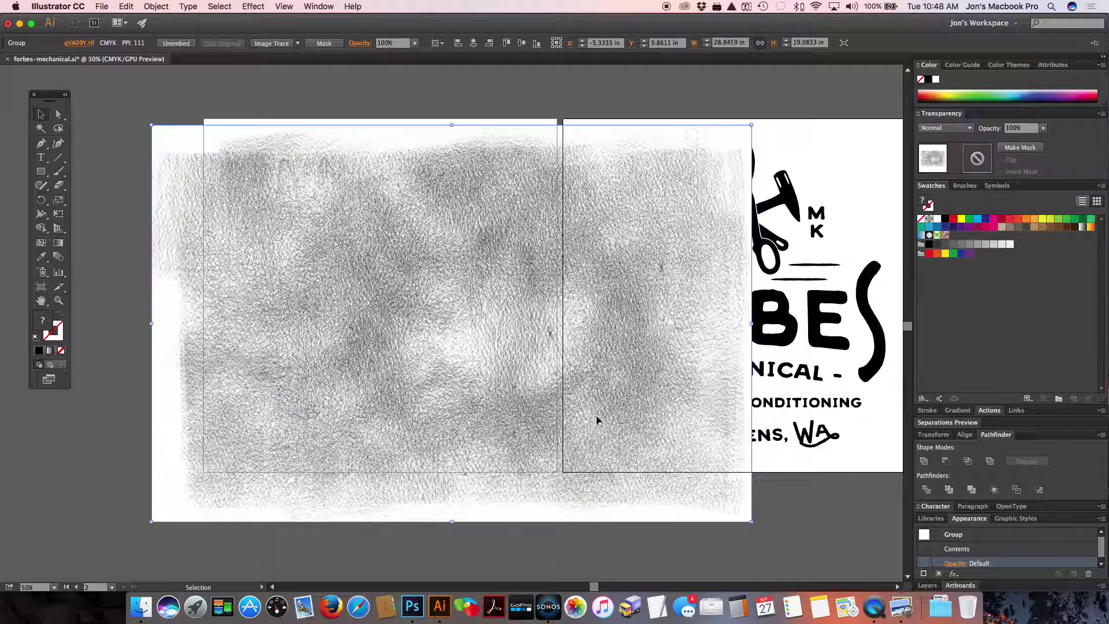
drag(527, 466, 439, 442)
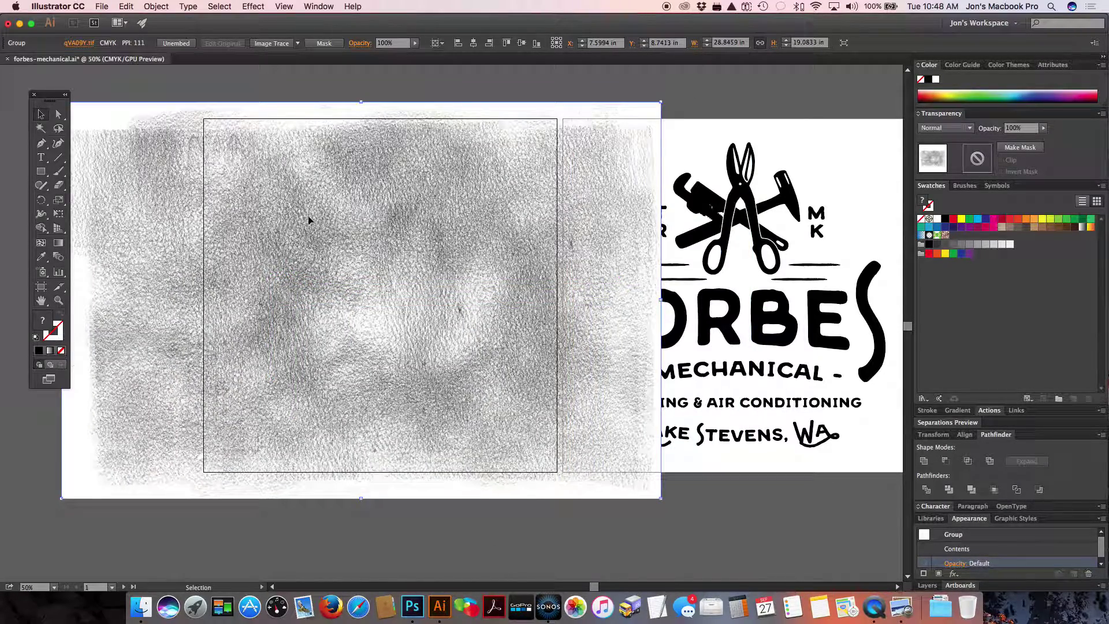
Select the texture with the left logo and apply Make Mask in the Transparency panel.
click(253, 81)
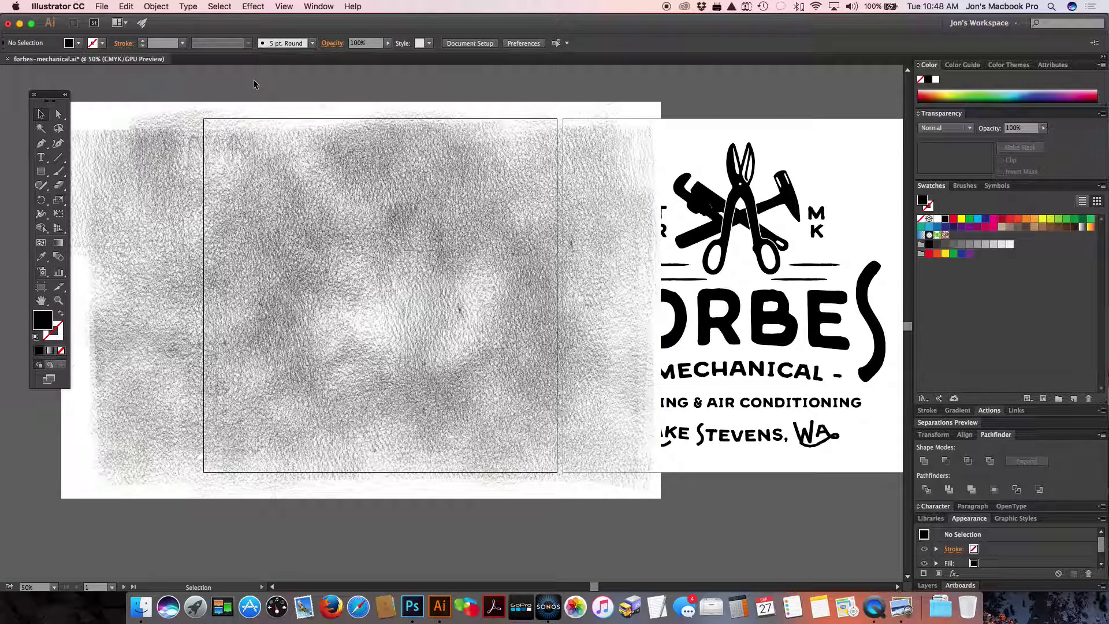
drag(253, 84, 555, 521)
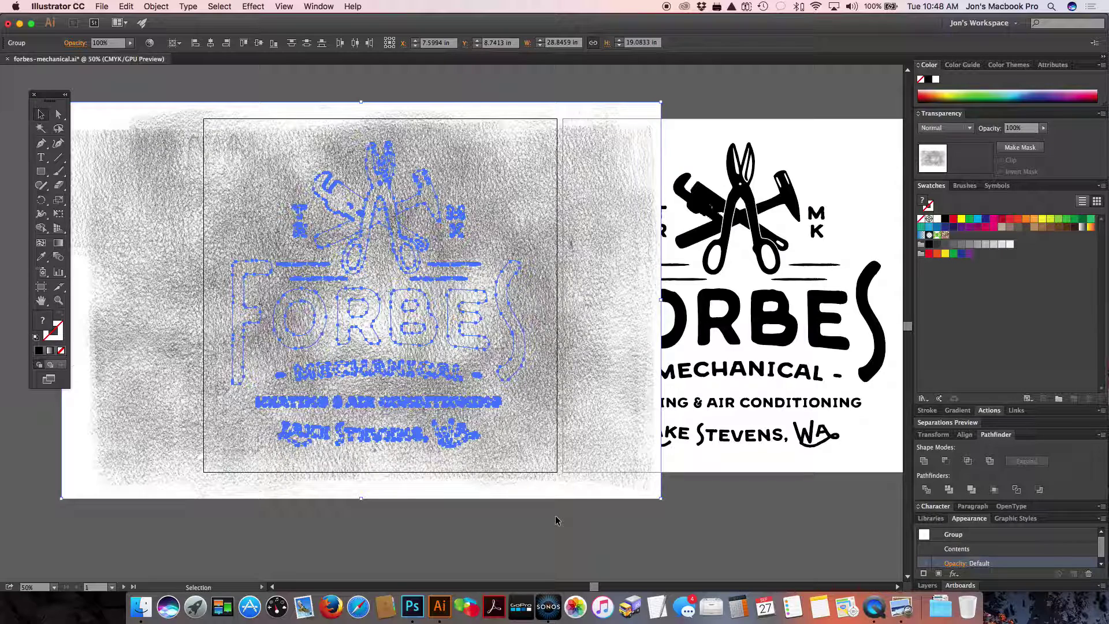
click(319, 7)
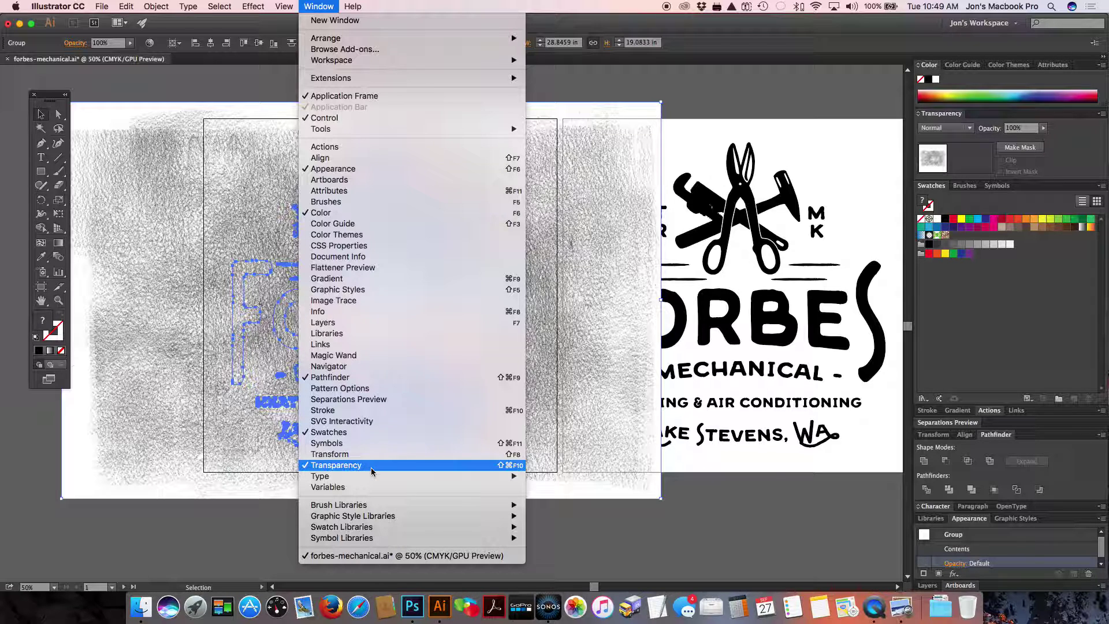
click(984, 160)
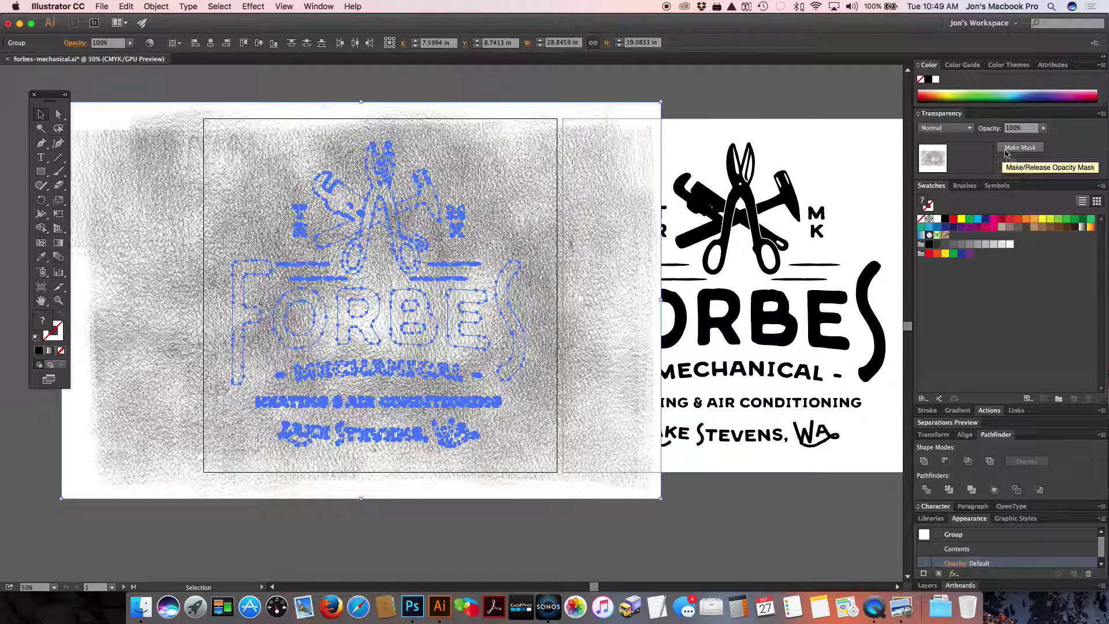
click(1019, 147)
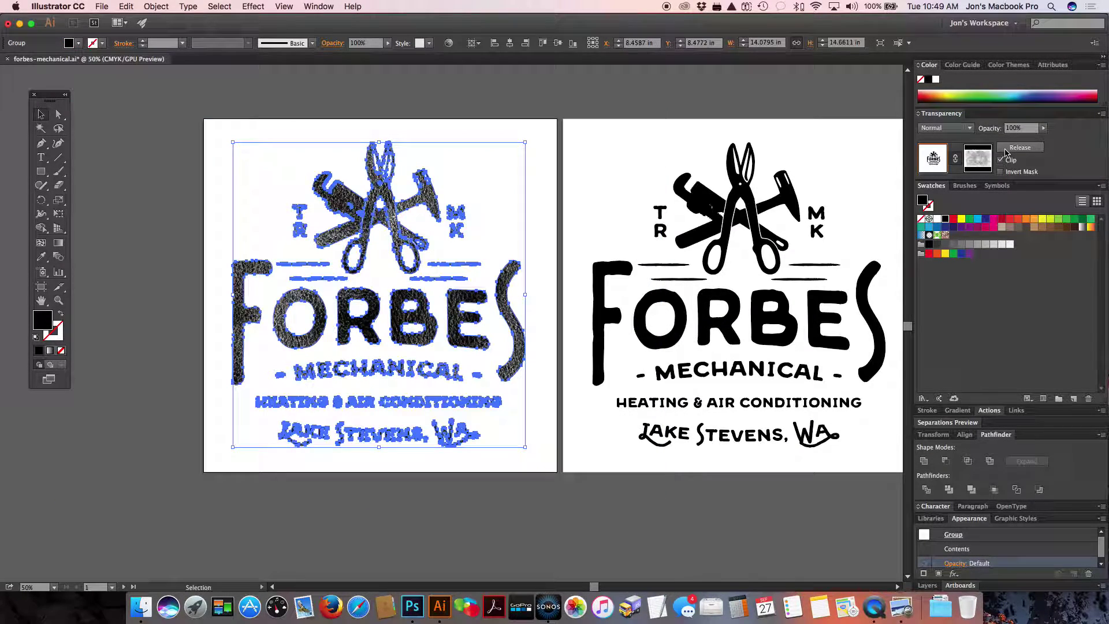
click(547, 172)
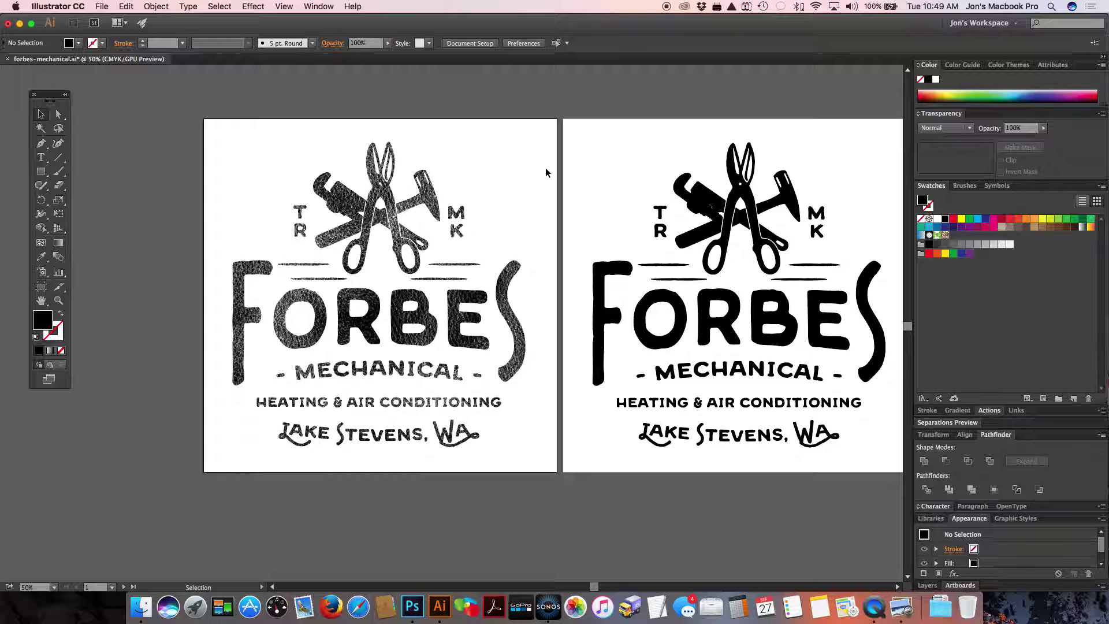
Zoom in on the distressed left logo, zoom back out, then return to Photoshop.
key(super+equal)
key(super+equal)
key(super+equal)
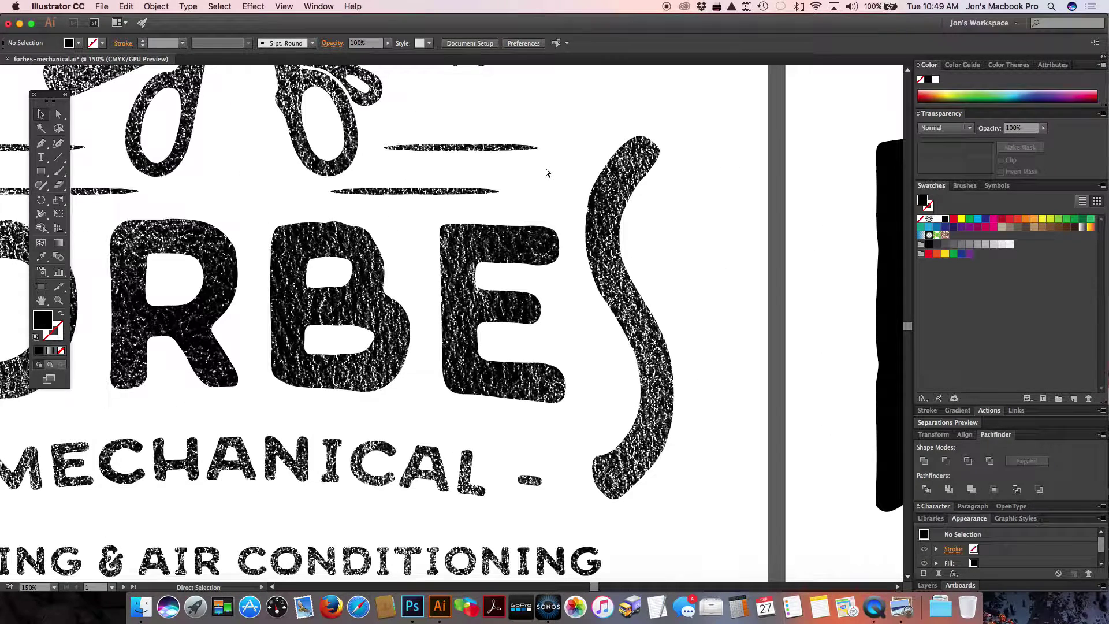
key(super+minus)
key(super+minus)
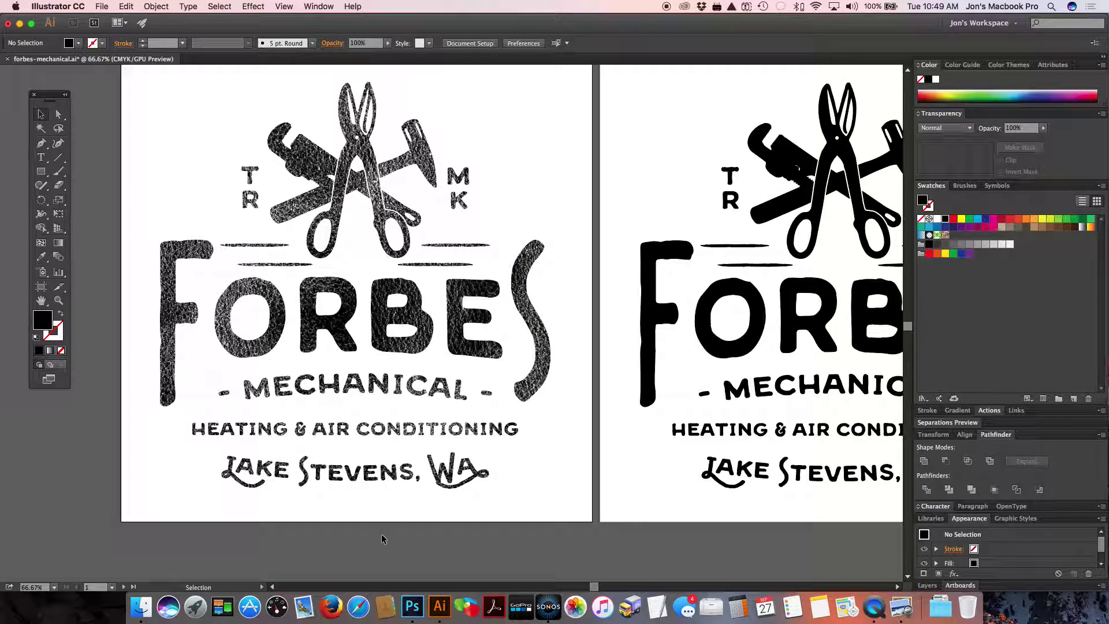
click(424, 572)
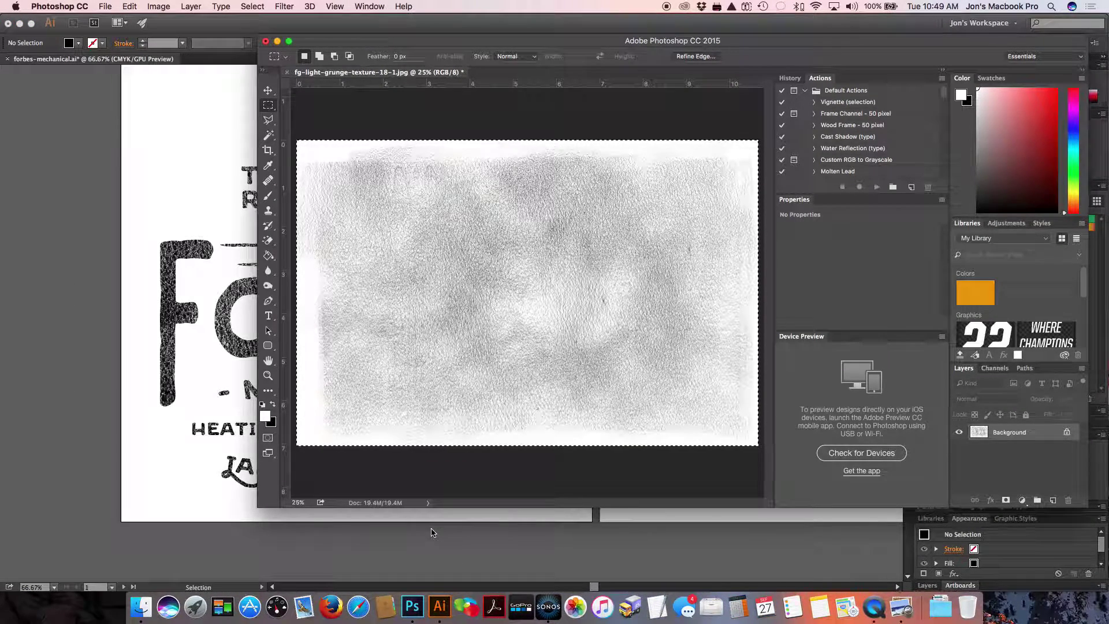
Apply Levels with input values 120, 1.00, 255 to the texture and select the whole image.
key(super+d)
key(super+l)
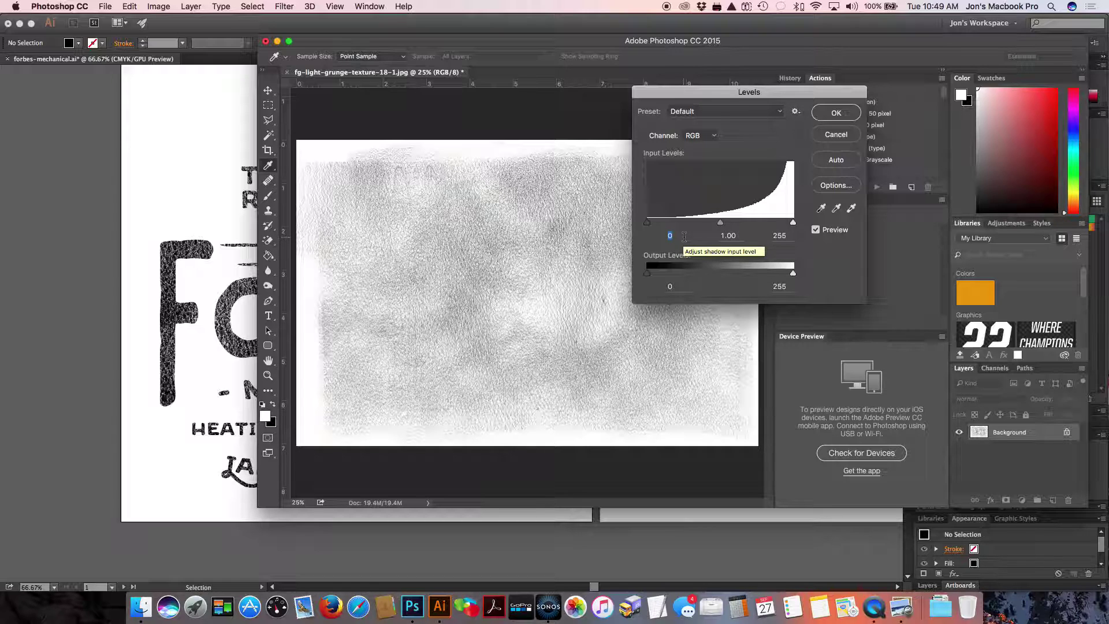
text(120)
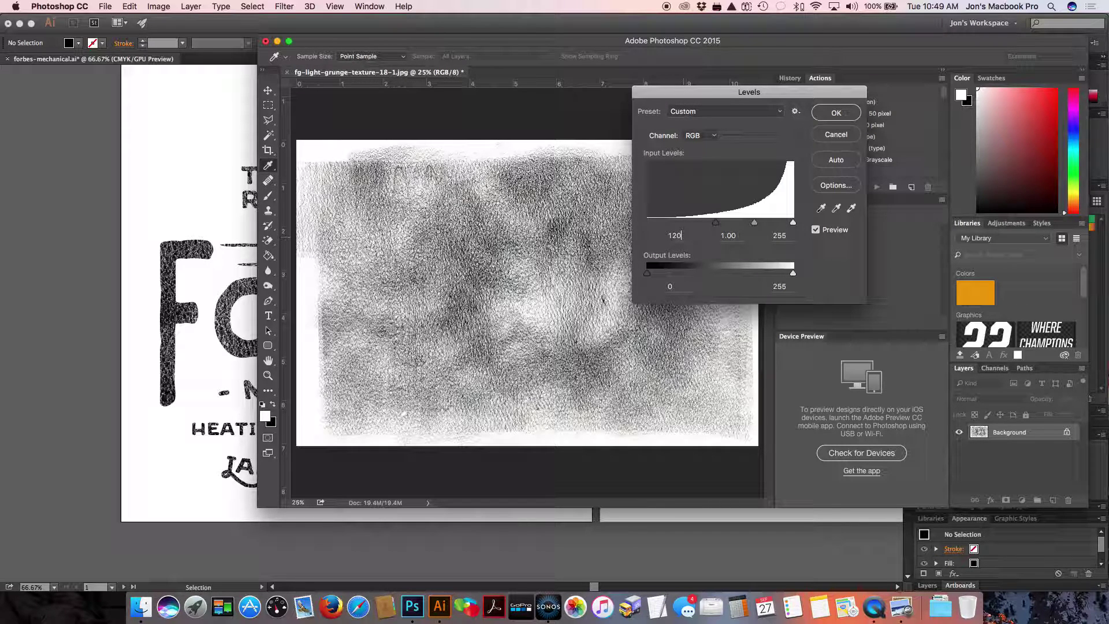
click(836, 112)
key(super+a)
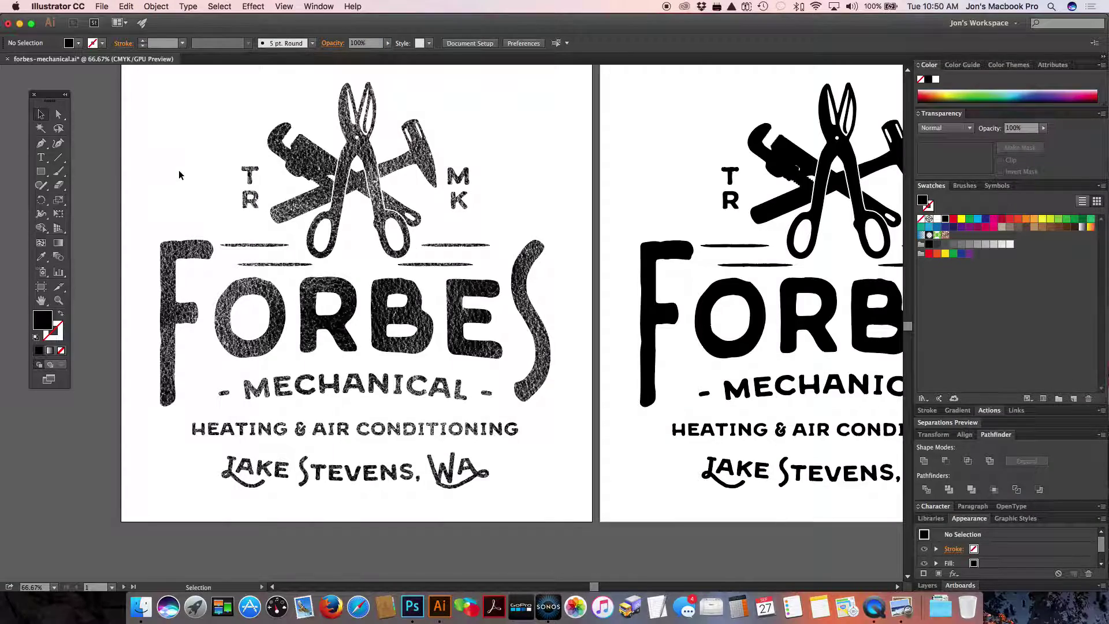
Paste the darkened texture into Illustrator, enlarge it, and position it over the right logo.
click(158, 222)
scroll(447, 168, right, 10)
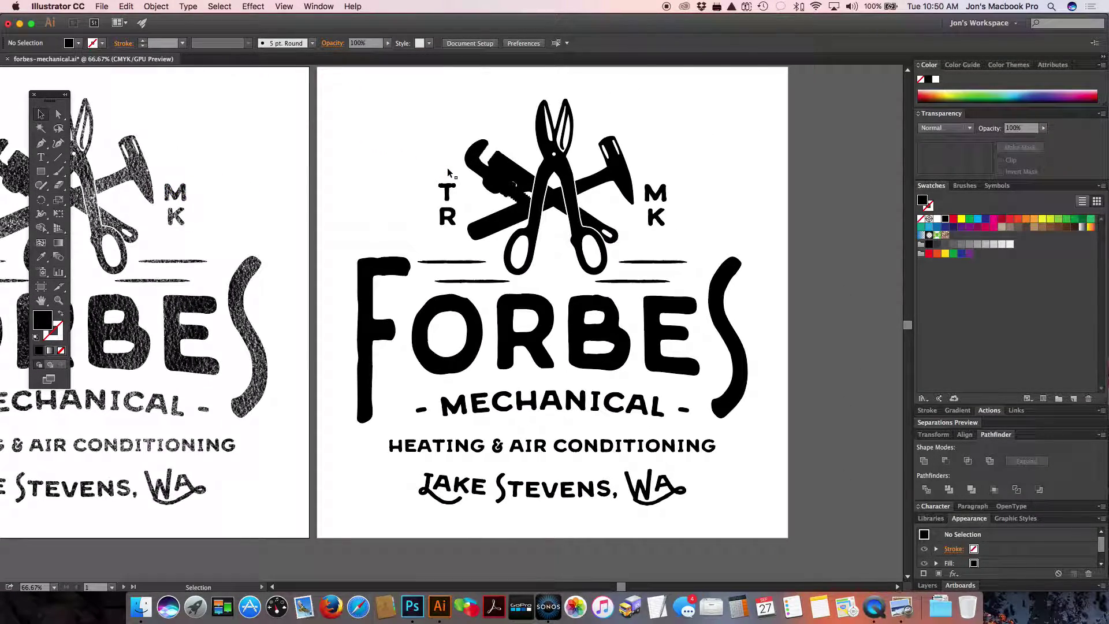
key(super+v)
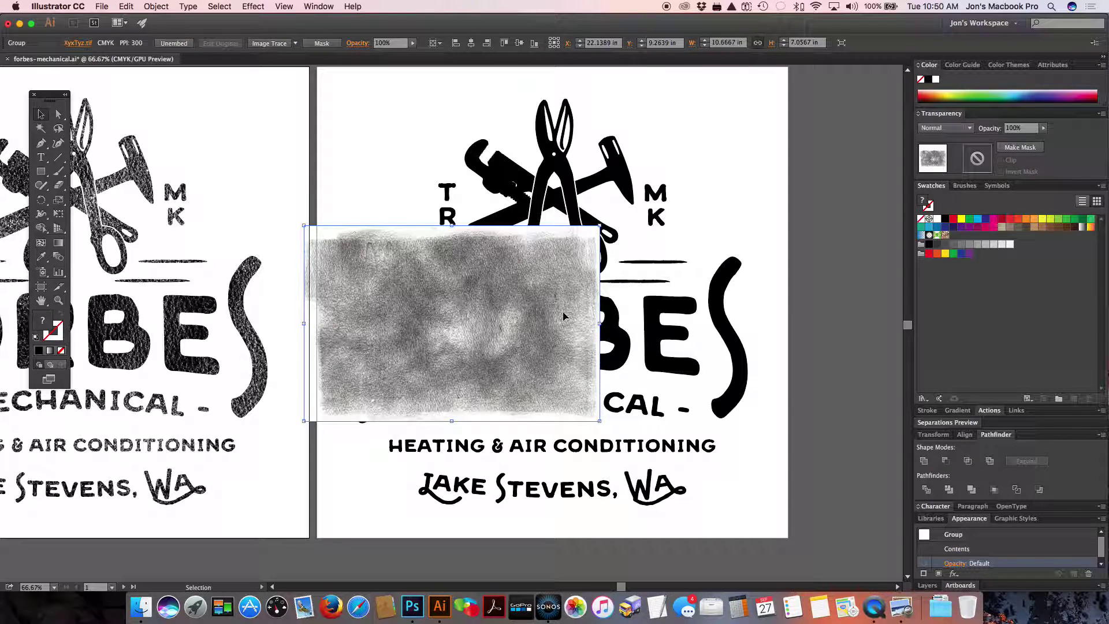
click(600, 423)
drag(600, 422, 873, 558)
drag(763, 472, 786, 447)
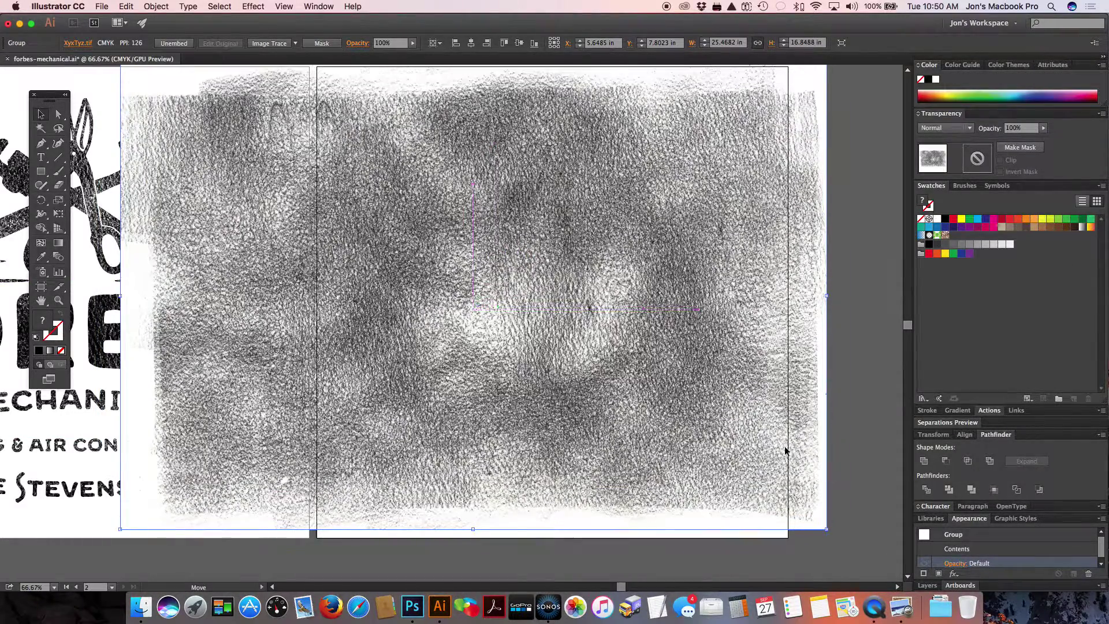
click(836, 385)
Select the texture with the right logo and apply Make Mask in the Transparency panel.
key(super+minus)
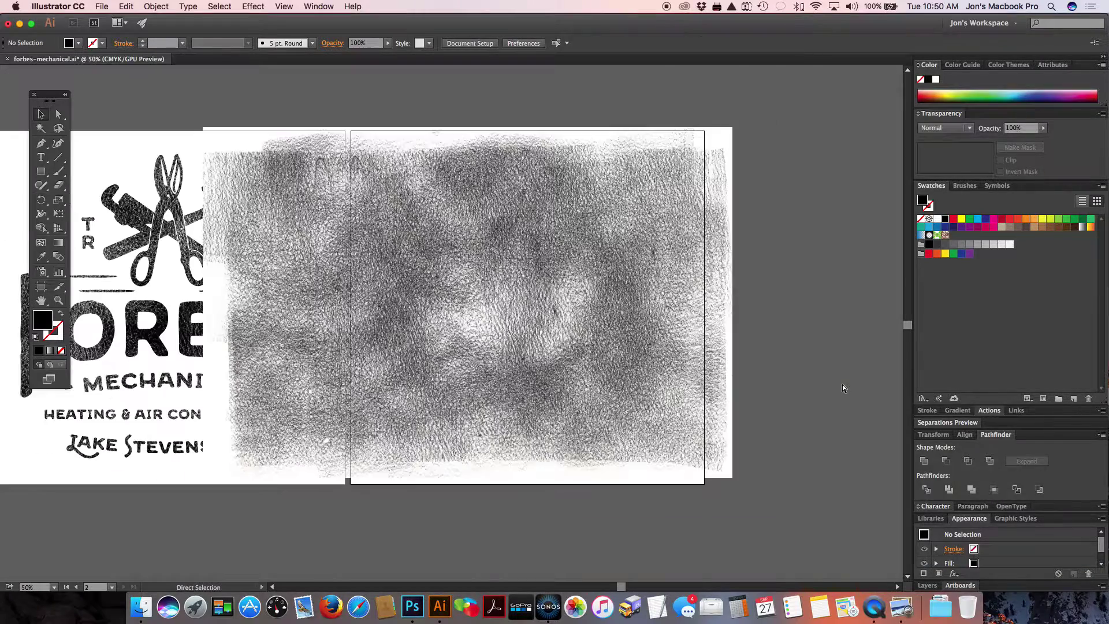
drag(416, 114, 747, 528)
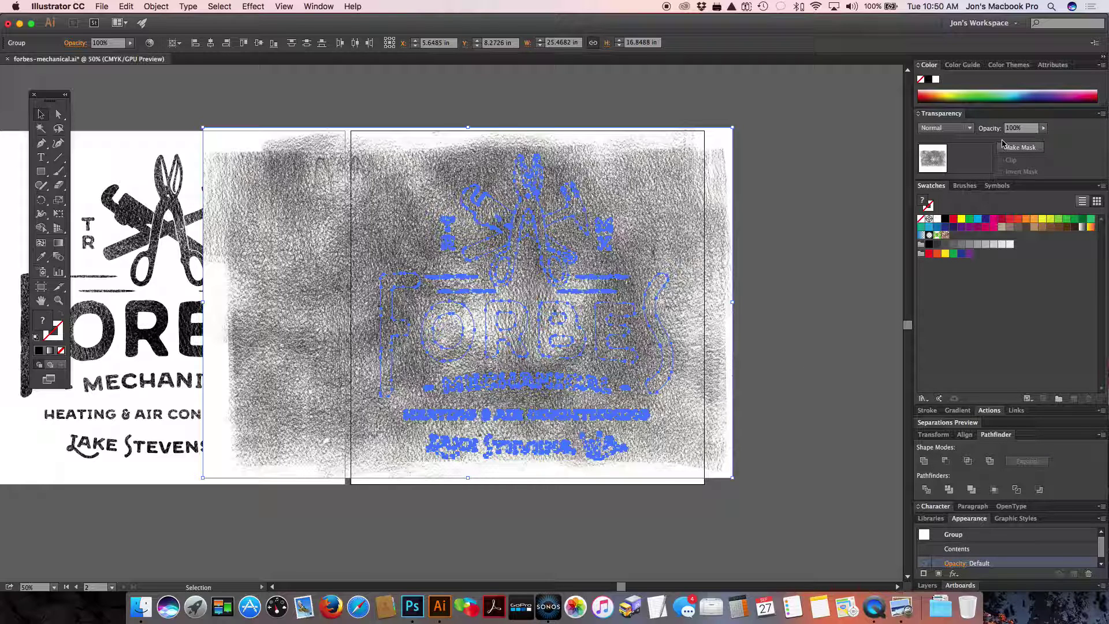
click(1020, 147)
click(828, 214)
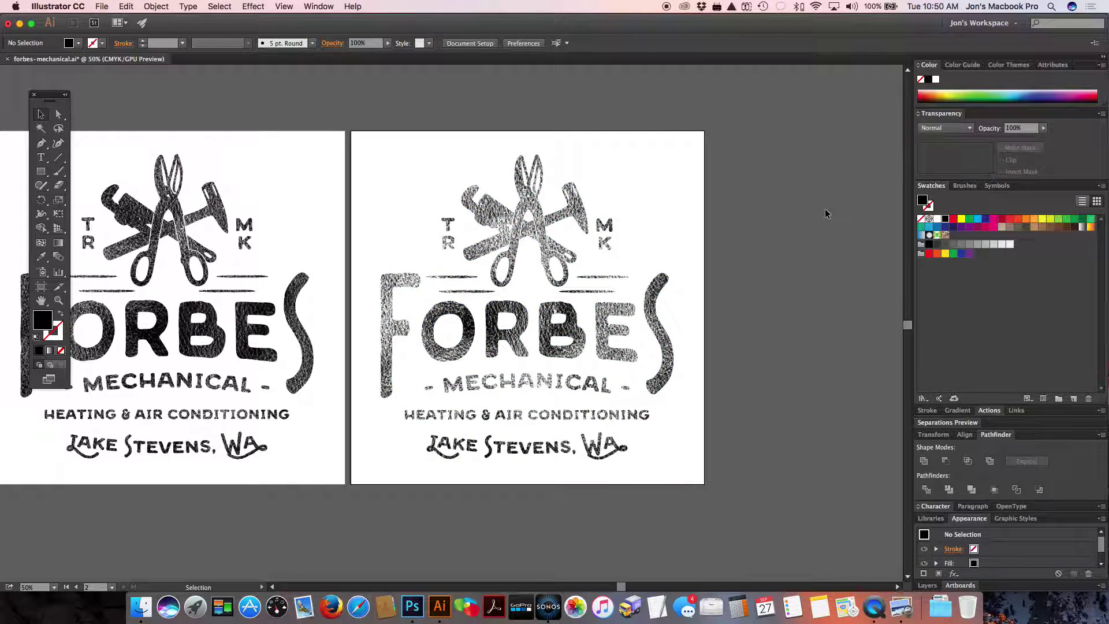
scroll(826, 214, left, 3)
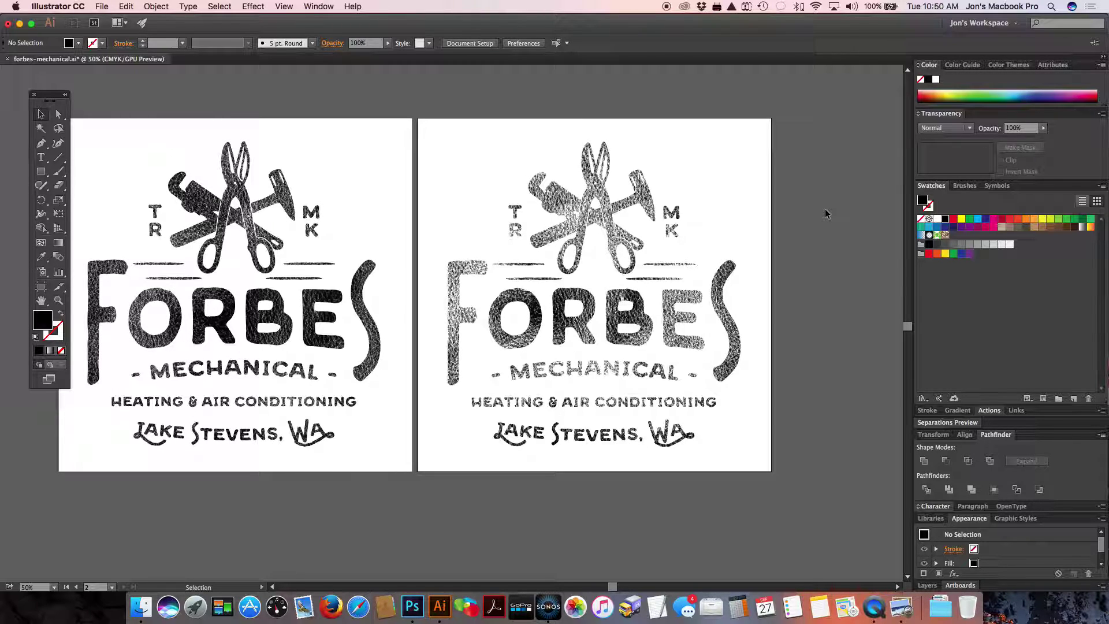